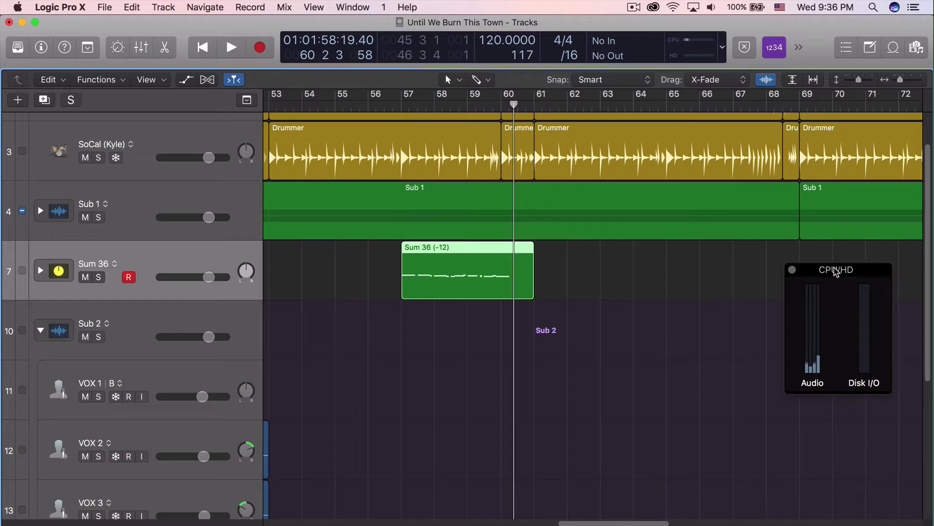
# Check in the track header components that the Freeze option is enabled.
pyautogui.rightClick(187, 378)
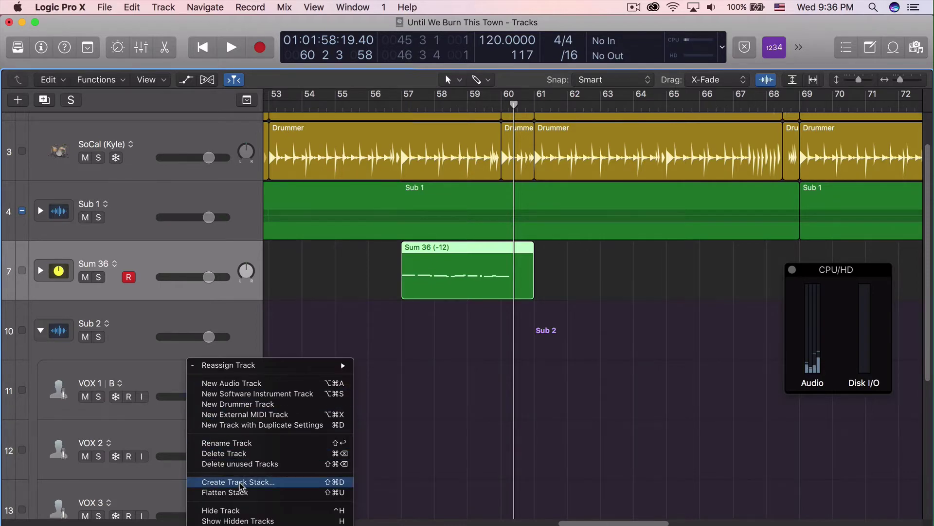
pyautogui.click(187, 144)
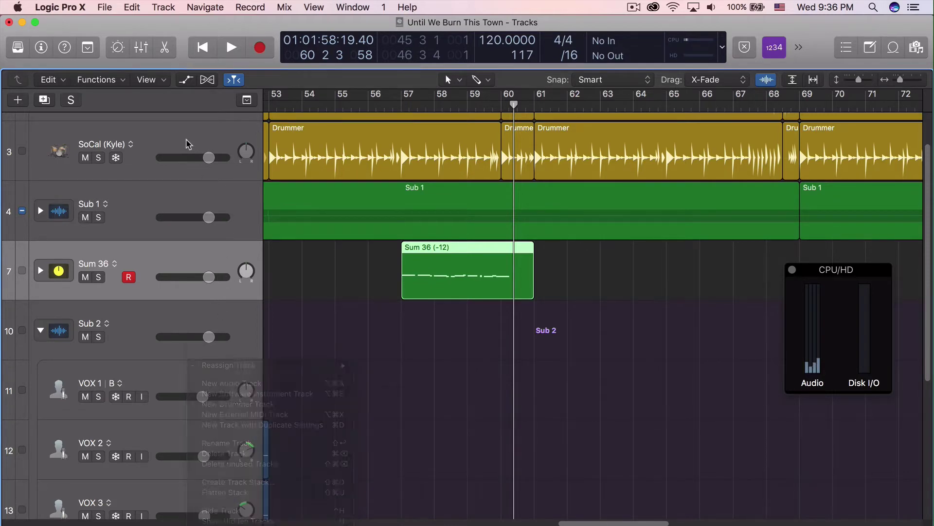
pyautogui.rightClick(187, 144)
pyautogui.moveTo(276, 341)
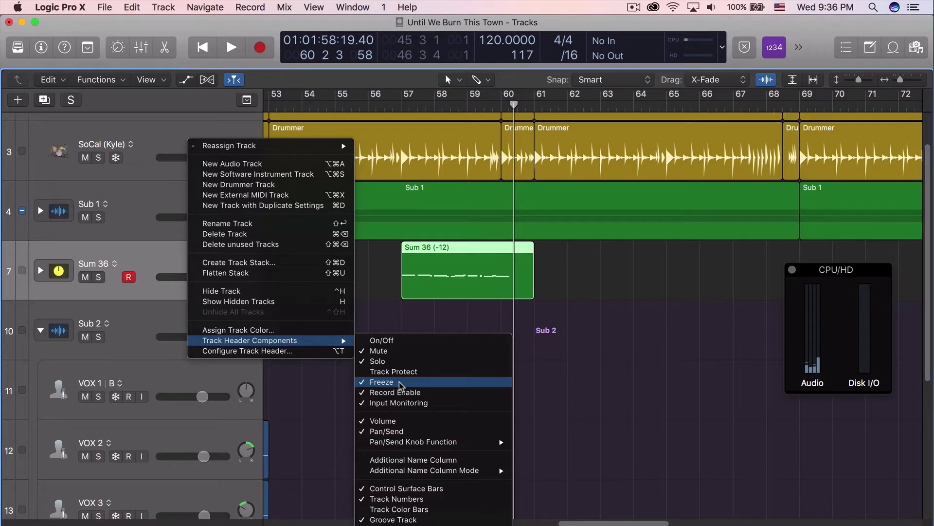
pyautogui.click(141, 257)
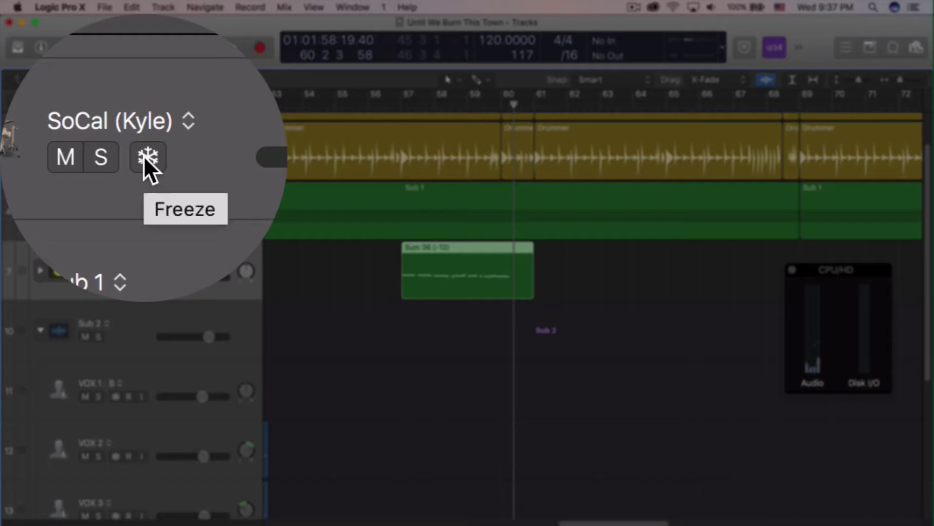
# Fit the whole arrangement in view and select the After Party drummer track.
pyautogui.press('z')
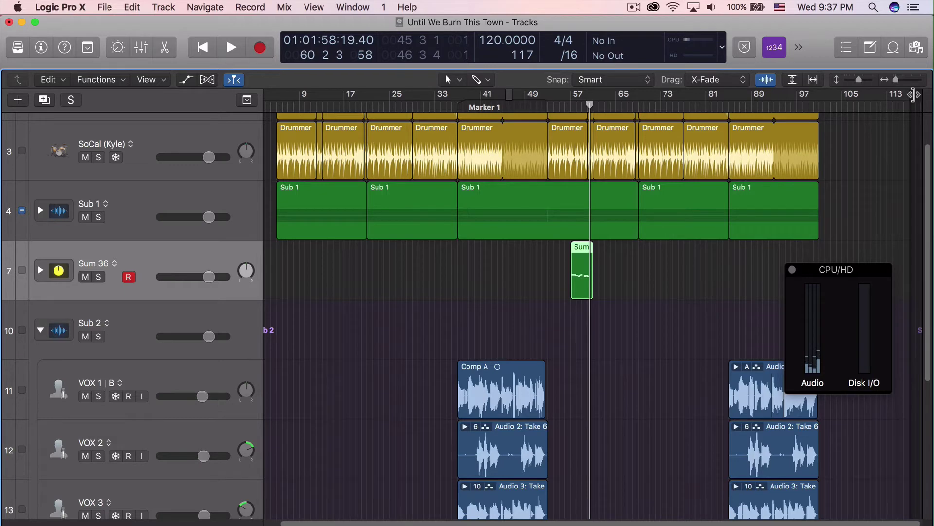
pyautogui.moveTo(913, 94)
pyautogui.mouseDown()
pyautogui.moveTo(823, 106)
pyautogui.moveTo(835, 108)
pyautogui.mouseUp()
pyautogui.scroll(3, 324, 285)
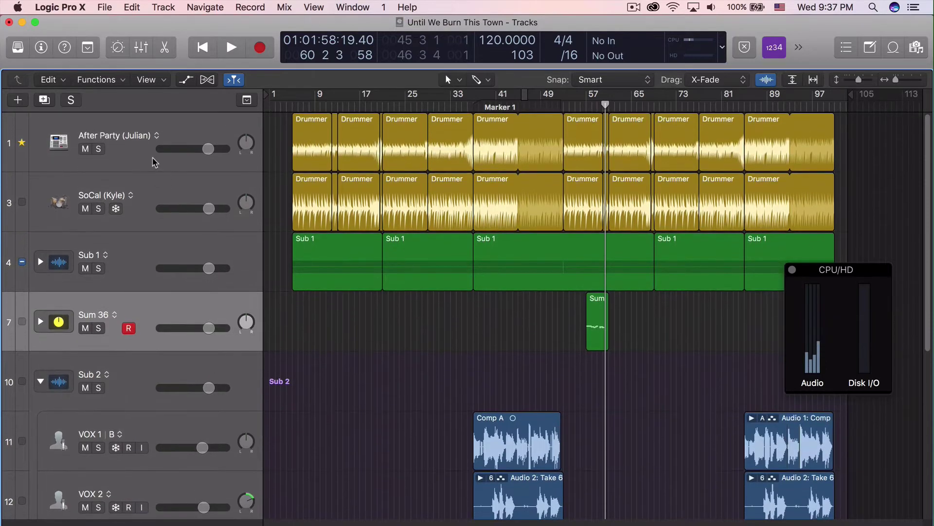
pyautogui.click(218, 131)
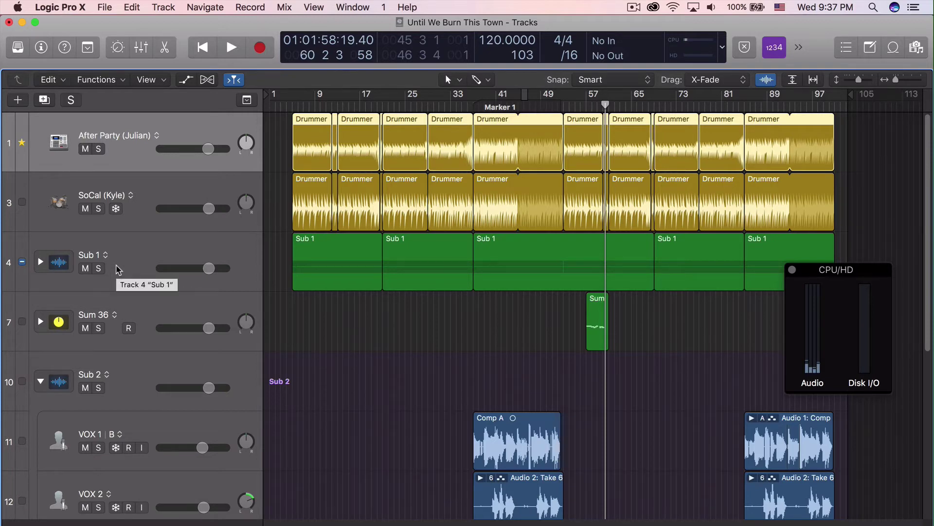
# Examine which tracks and stacks offer a Freeze control, including the tracks inside Sum 36, and leave that stack collapsed.
pyautogui.scroll(-1, 112, 314)
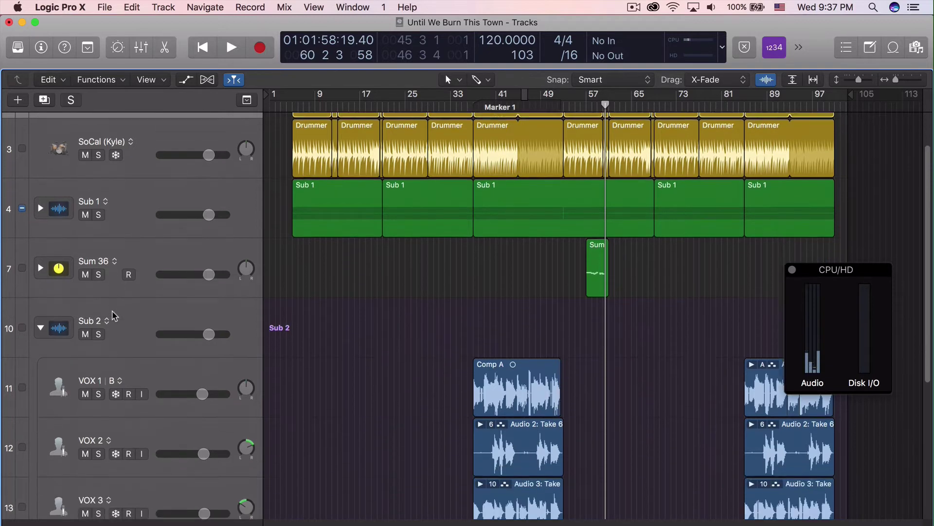
pyautogui.scroll(-1, 112, 317)
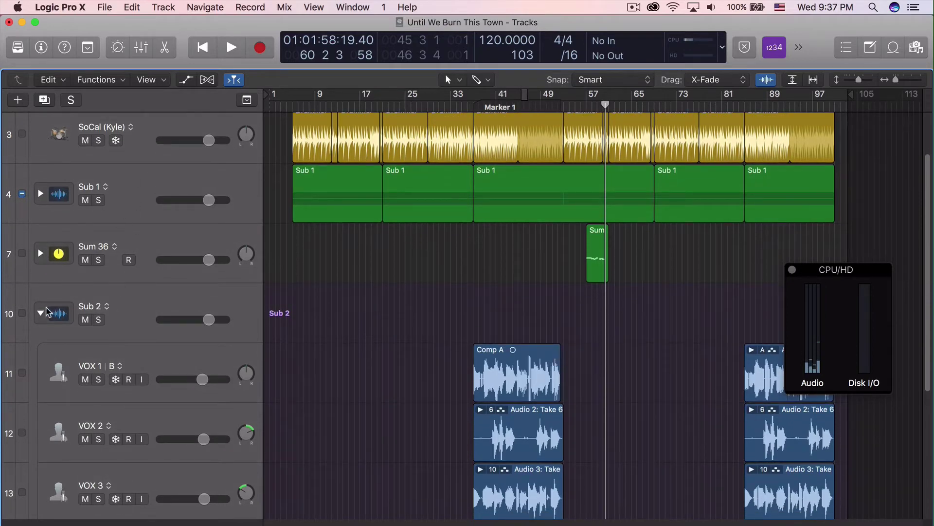
pyautogui.scroll(-5, 160, 372)
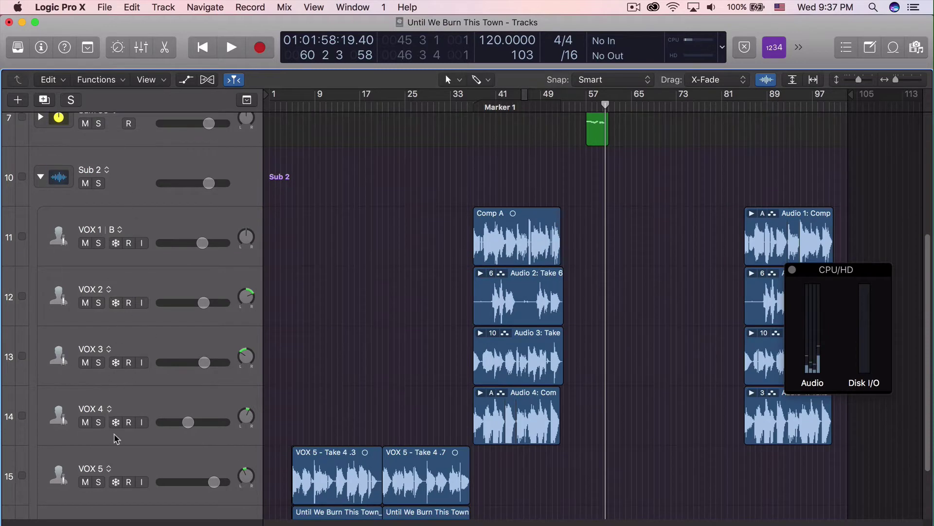
pyautogui.scroll(3, 117, 270)
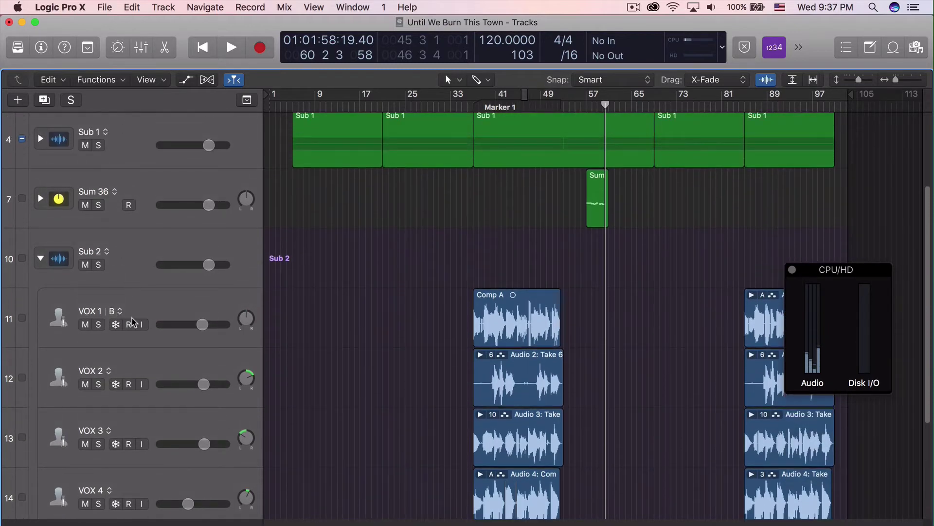
pyautogui.scroll(-2, 132, 320)
pyautogui.scroll(3, 133, 321)
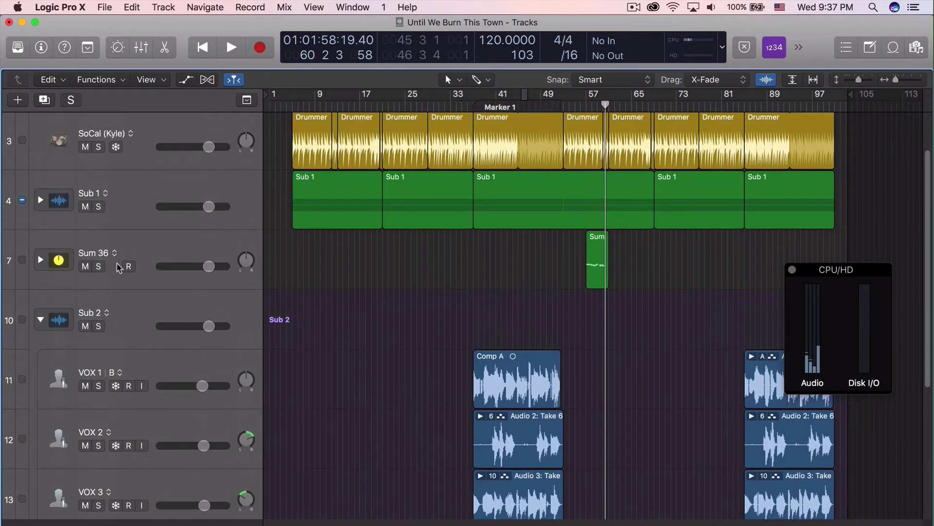
pyautogui.click(41, 261)
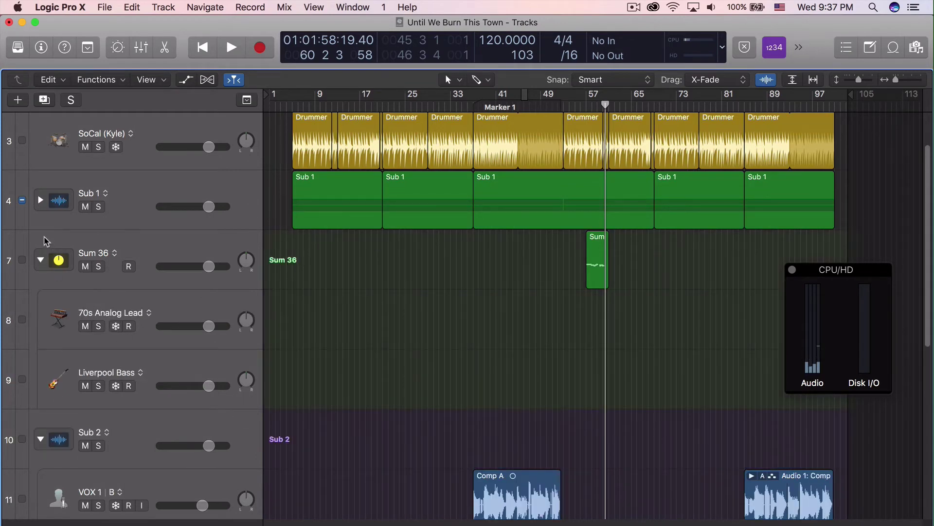
pyautogui.click(41, 261)
pyautogui.scroll(2, 136, 226)
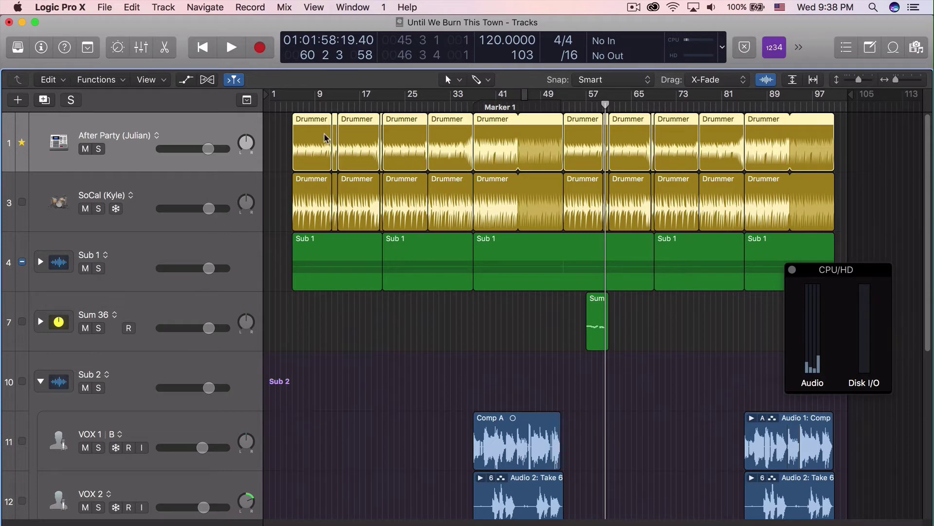
# Show the Library and look through the drum machine sounds available for the After Party track.
pyautogui.click(18, 49)
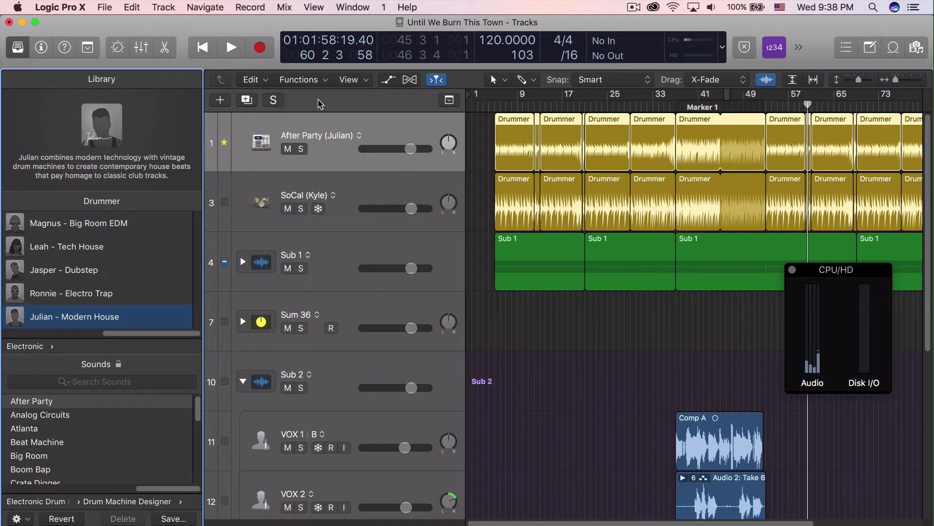
pyautogui.scroll(-10, 188, 401)
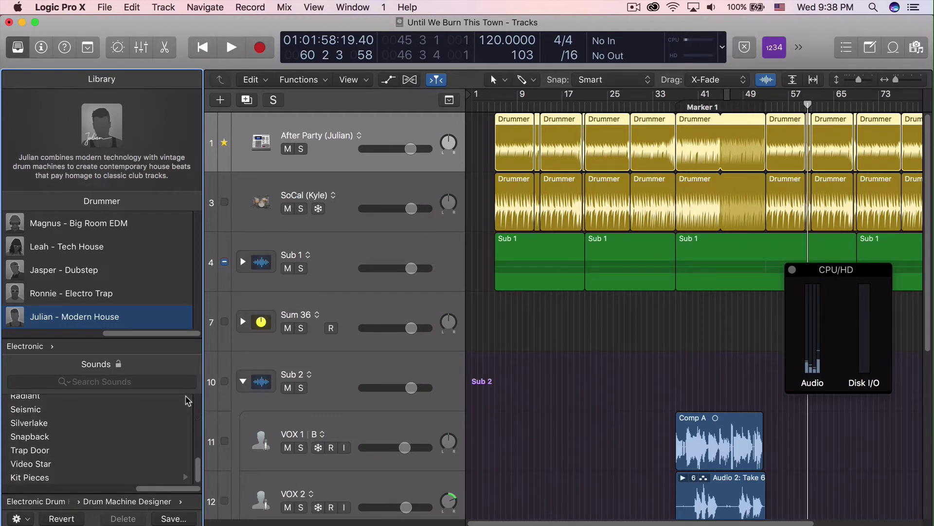
pyautogui.scroll(10, 188, 401)
pyautogui.click(357, 194)
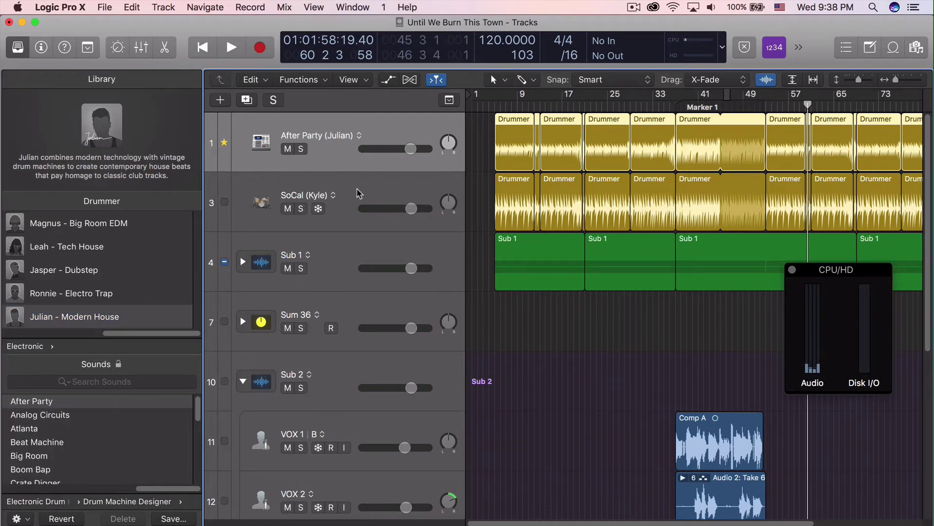
pyautogui.click(330, 128)
# Show the Mixer, expand After Party's individual drum channels to examine their effects and sends, and collapse them again.
pyautogui.press('x')
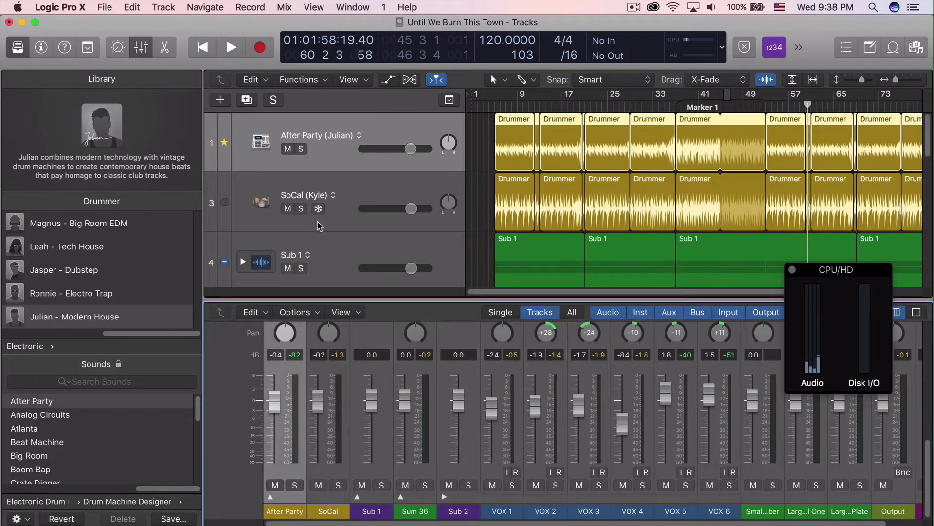
pyautogui.click(270, 496)
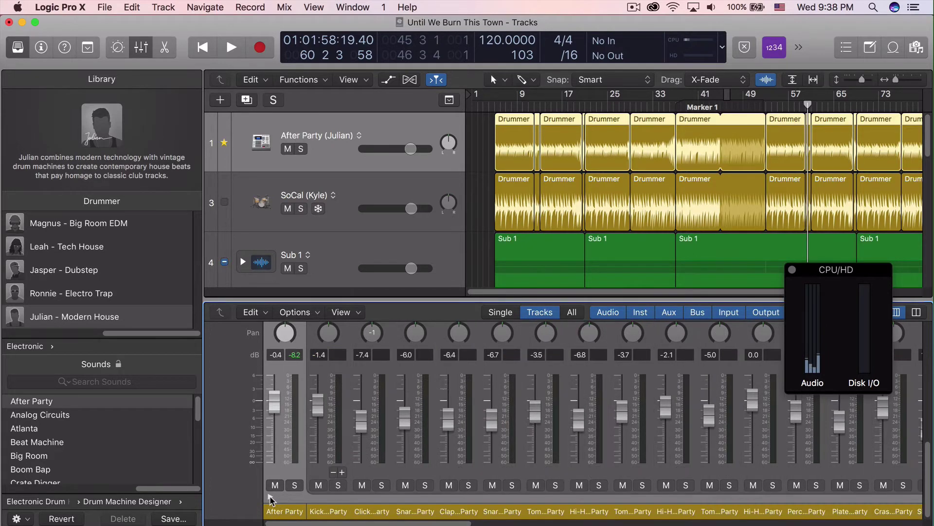
pyautogui.scroll(10, 478, 412)
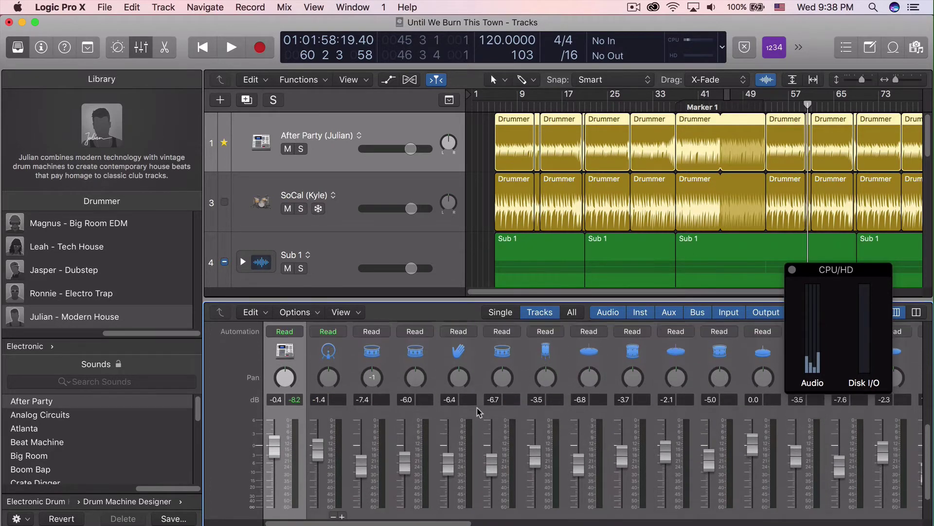
pyautogui.scroll(3, 479, 413)
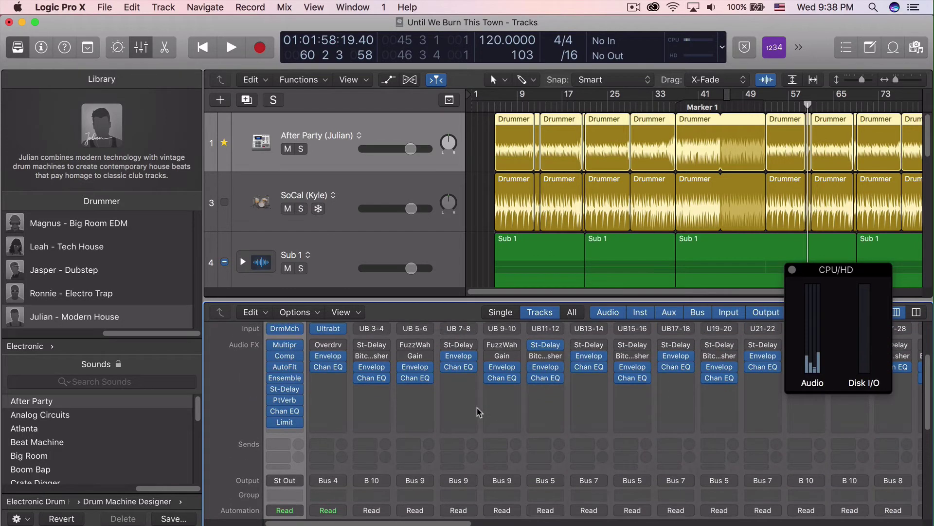
pyautogui.scroll(2, 478, 412)
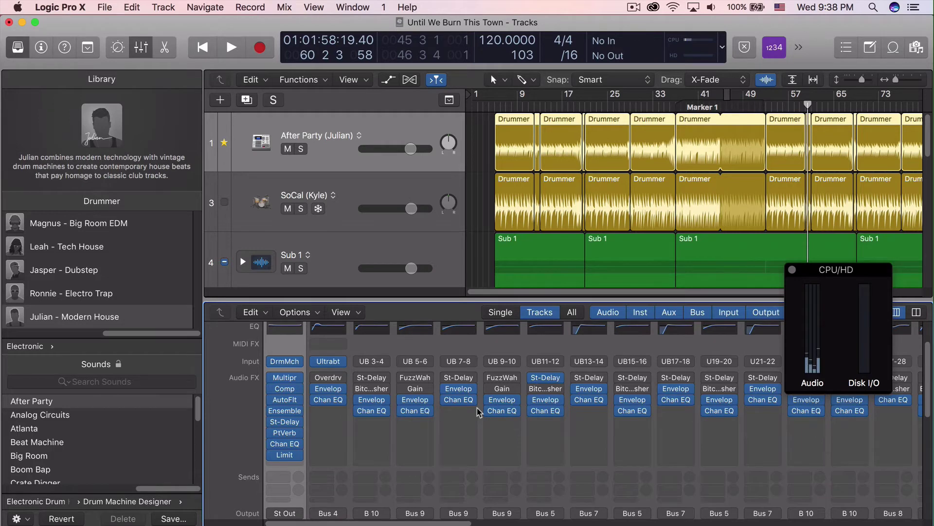
pyautogui.hscroll(15, 478, 412)
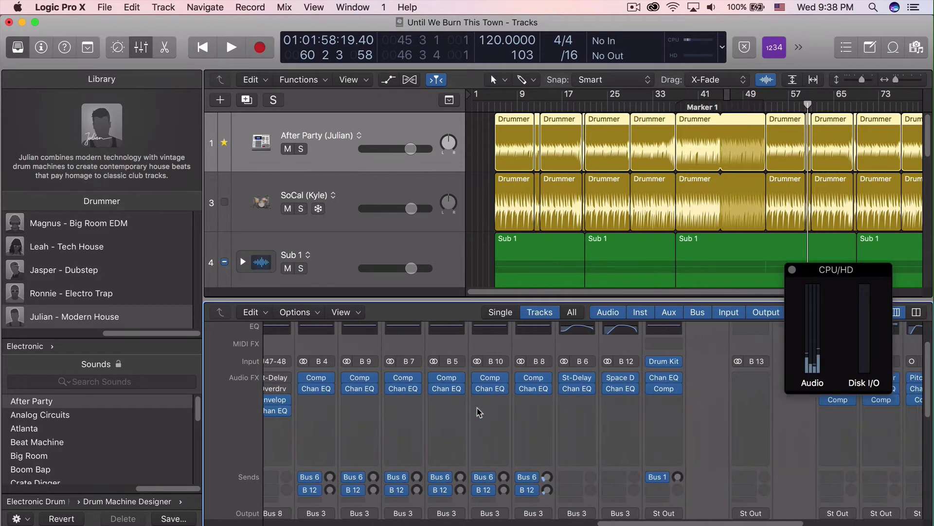
pyautogui.hscroll(-15, 479, 412)
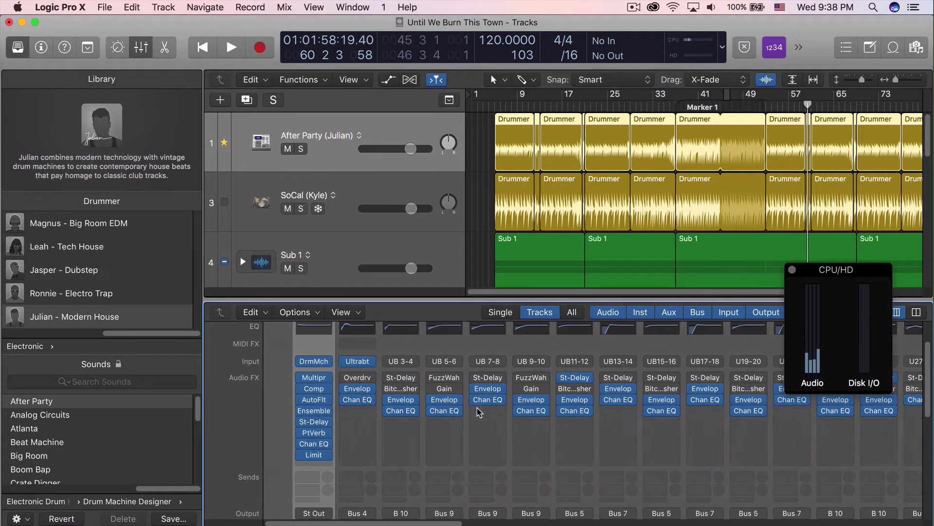
pyautogui.scroll(-10, 479, 413)
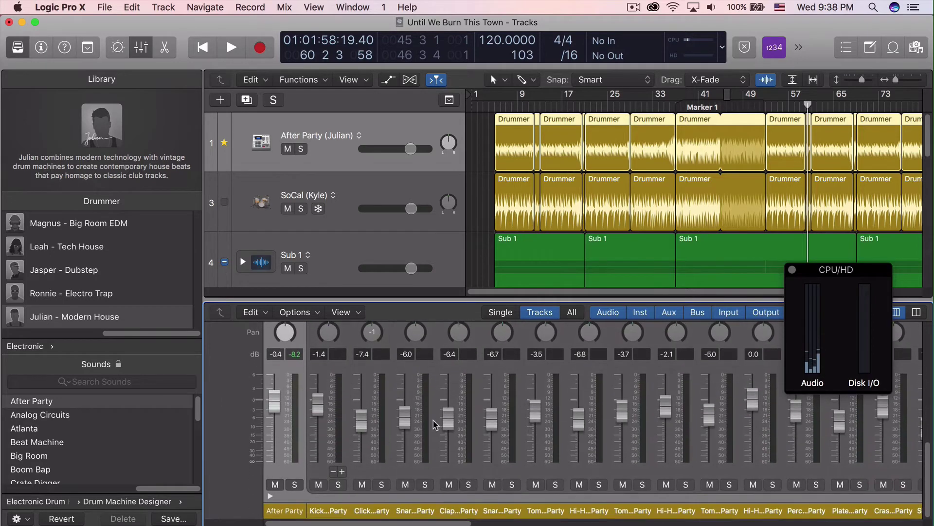
pyautogui.click(270, 495)
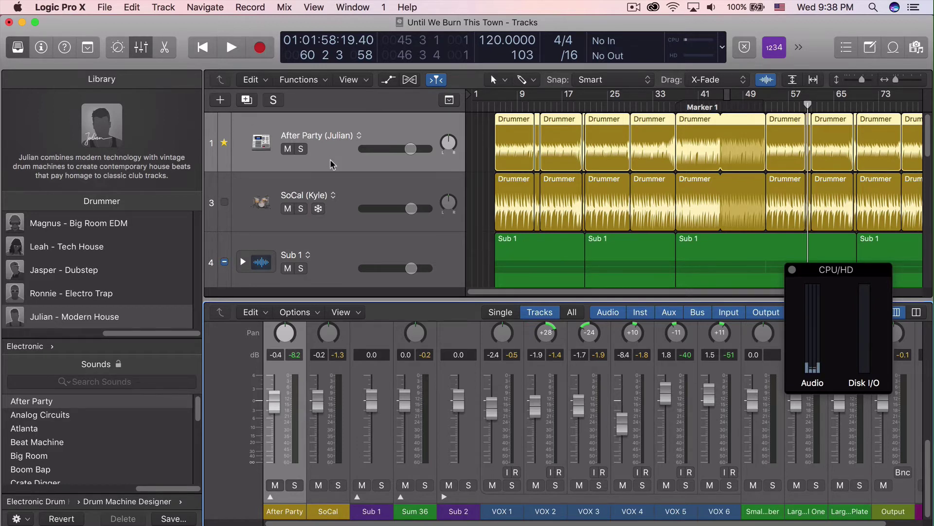
# Compare the Library settings of the SoCal drummer track with those of the After Party track.
pyautogui.click(358, 191)
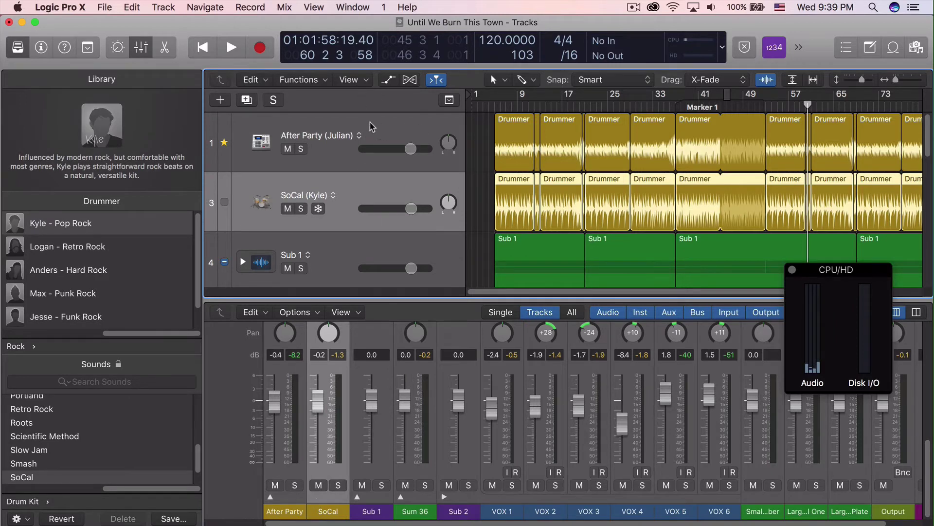
pyautogui.click(403, 136)
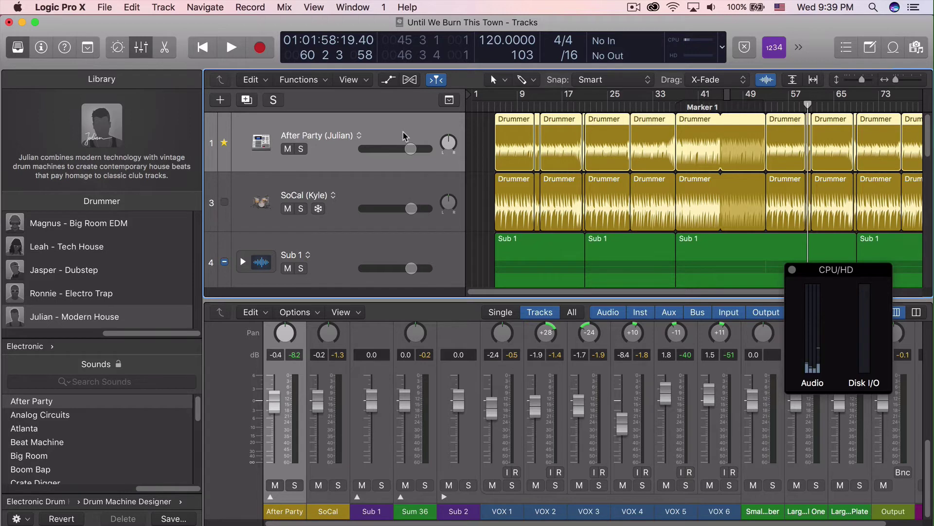
# Expand the Sub 1 stack, enable Freeze on Classic Electric Piano and Inst 4, and start playback to render them.
pyautogui.scroll(-5, 403, 136)
pyautogui.scroll(-5, 404, 136)
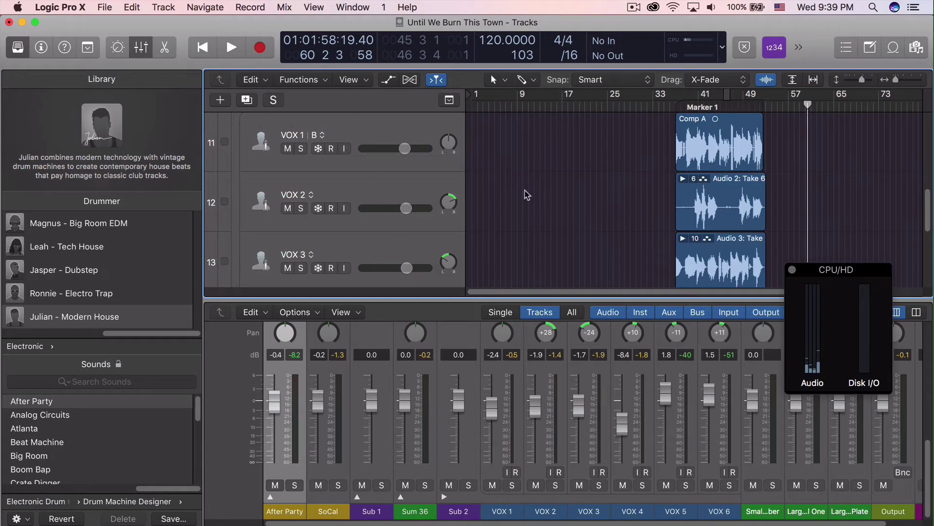
pyautogui.scroll(10, 339, 197)
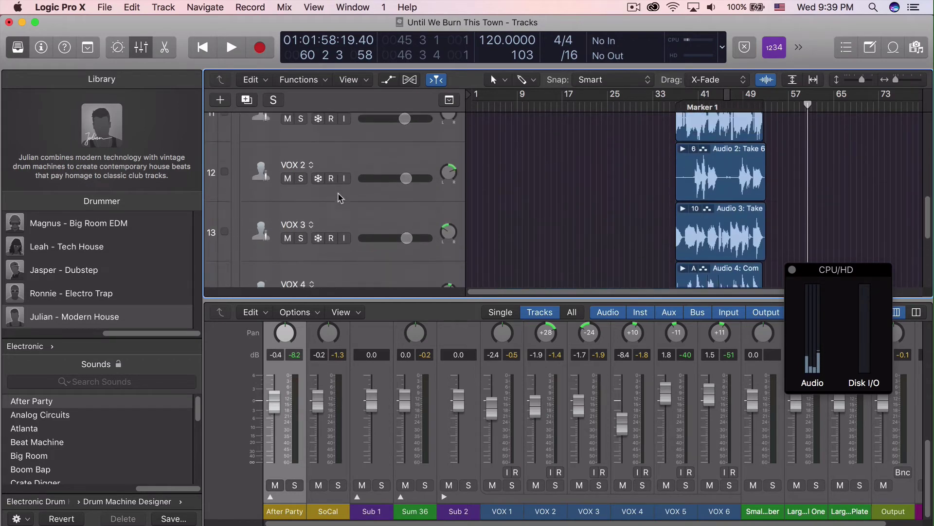
pyautogui.scroll(-3, 335, 204)
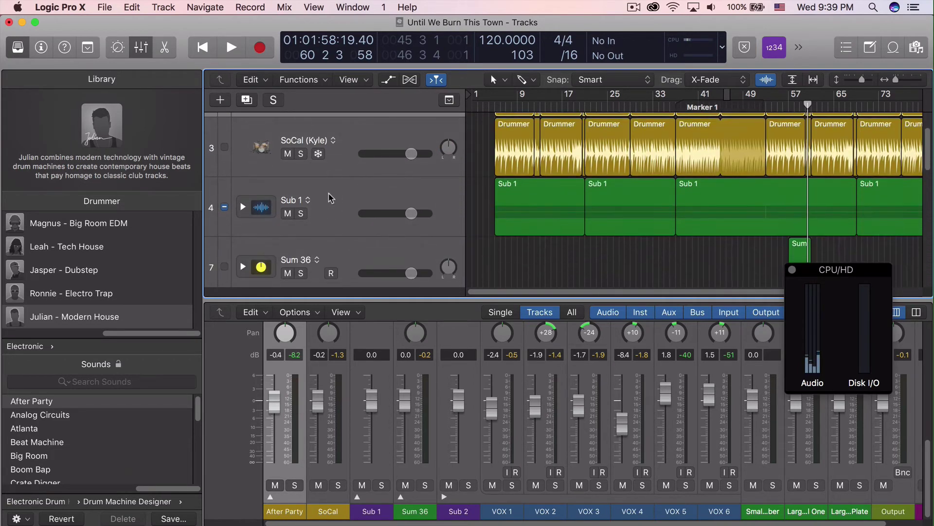
pyautogui.click(243, 207)
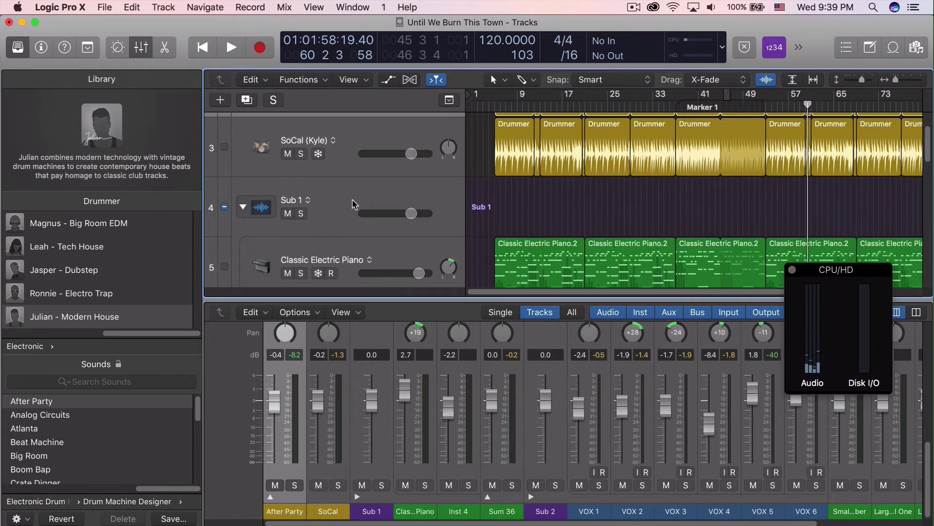
pyautogui.scroll(-4, 350, 202)
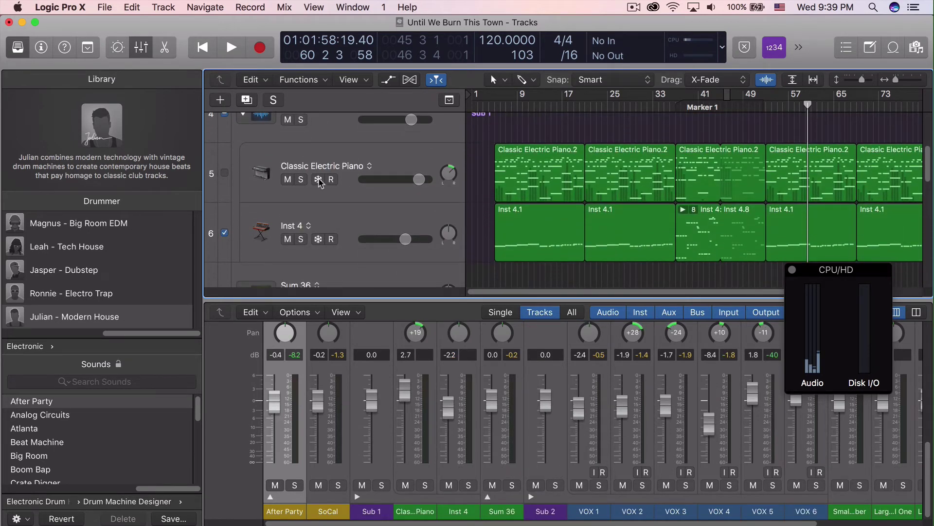
pyautogui.click(319, 180)
pyautogui.click(319, 239)
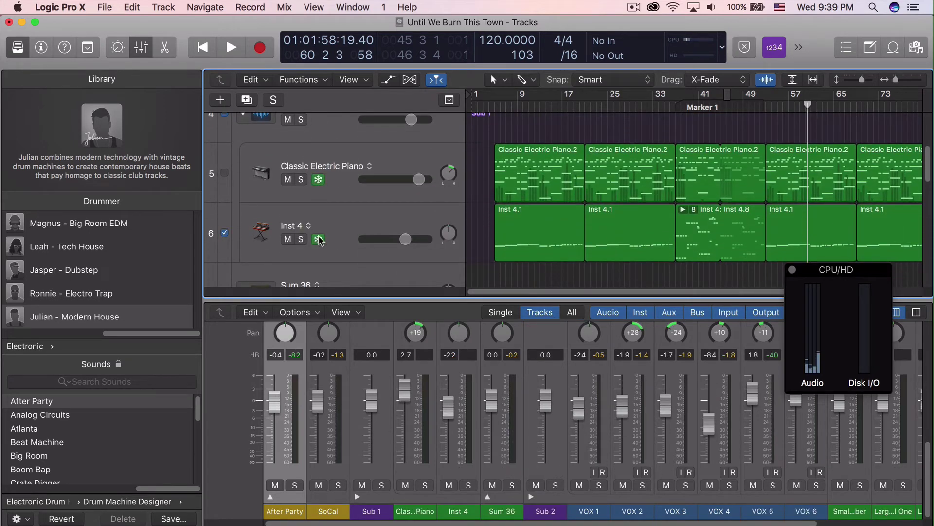
pyautogui.press('space')
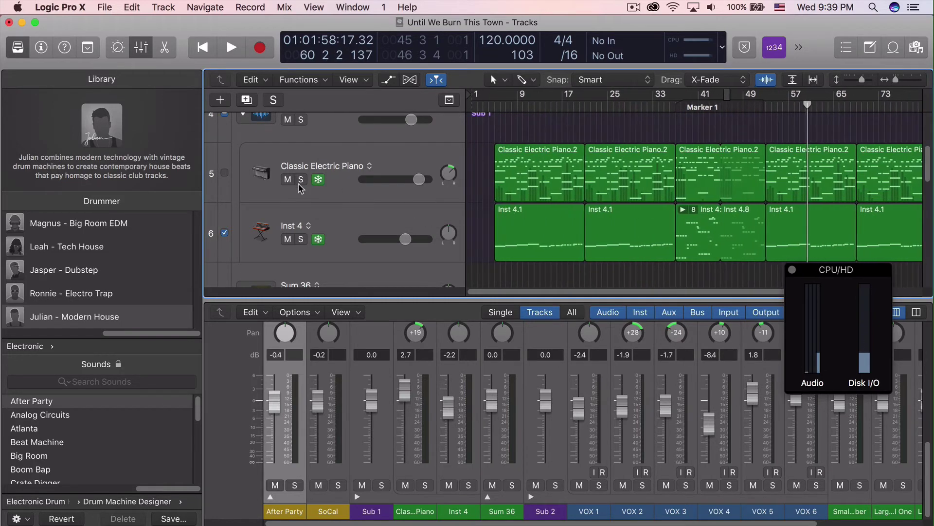
# Try to edit the first region on the frozen Classic Electric Piano track and cancel the request to unfreeze it.
pyautogui.scroll(-3, 410, 219)
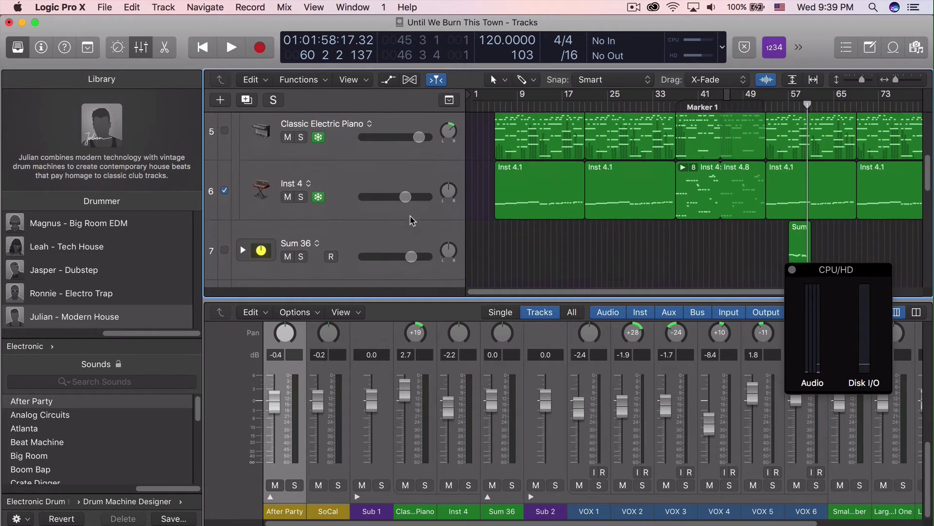
pyautogui.scroll(3, 411, 219)
pyautogui.click(544, 167)
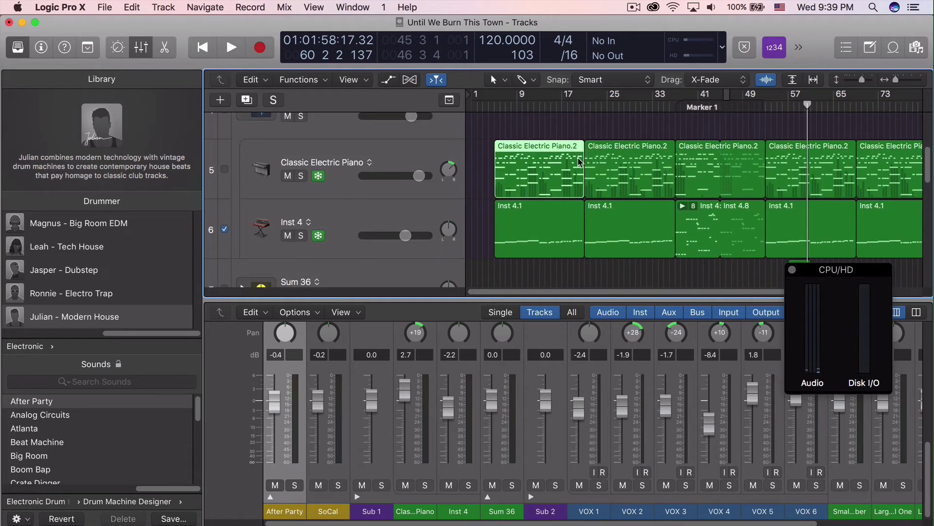
pyautogui.doubleClick(513, 180)
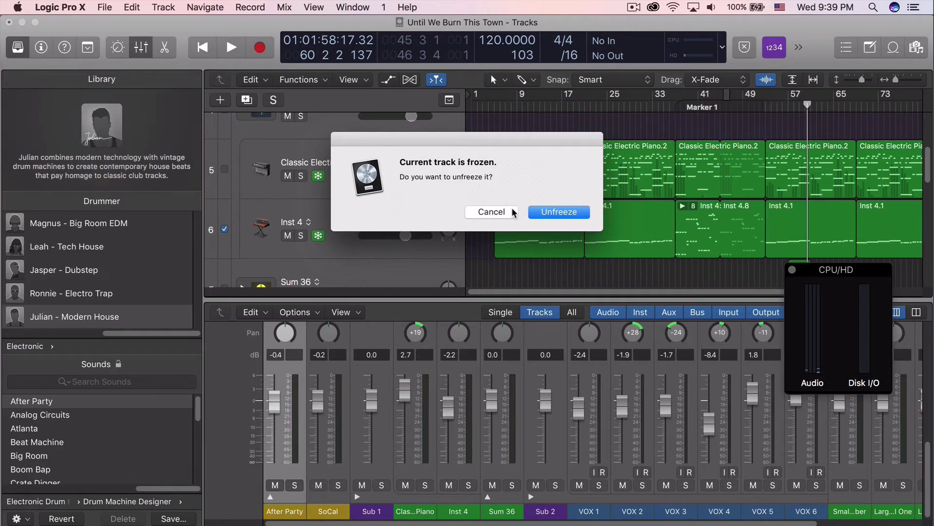
pyautogui.click(511, 212)
# Play the project from bar 5, solo Classic Electric Piano and Inst 4 to hear the frozen tracks, and stop playback.
pyautogui.press('Return')
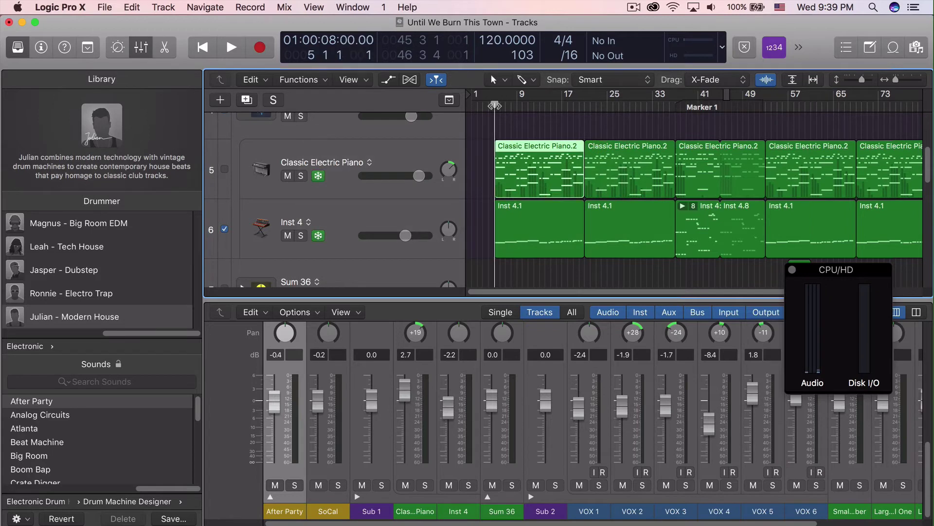
pyautogui.press('space')
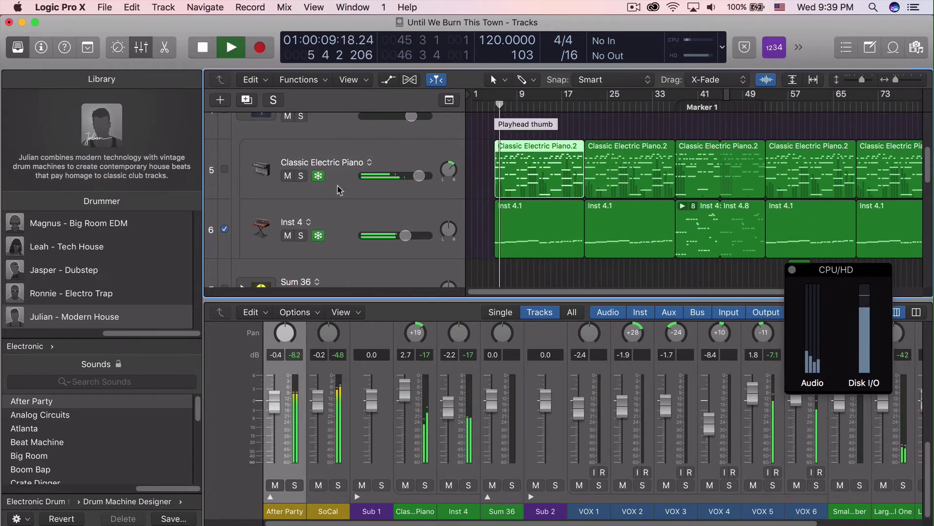
pyautogui.press('s')
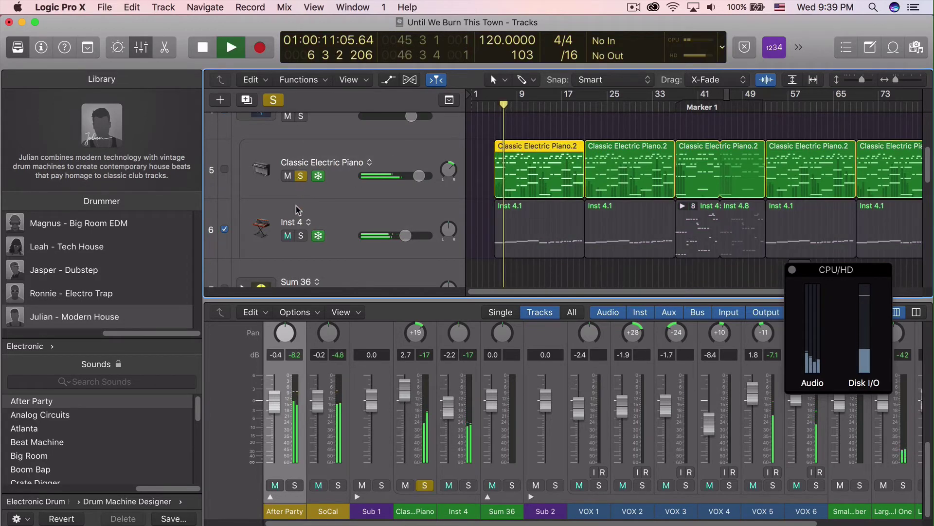
pyautogui.click(301, 235)
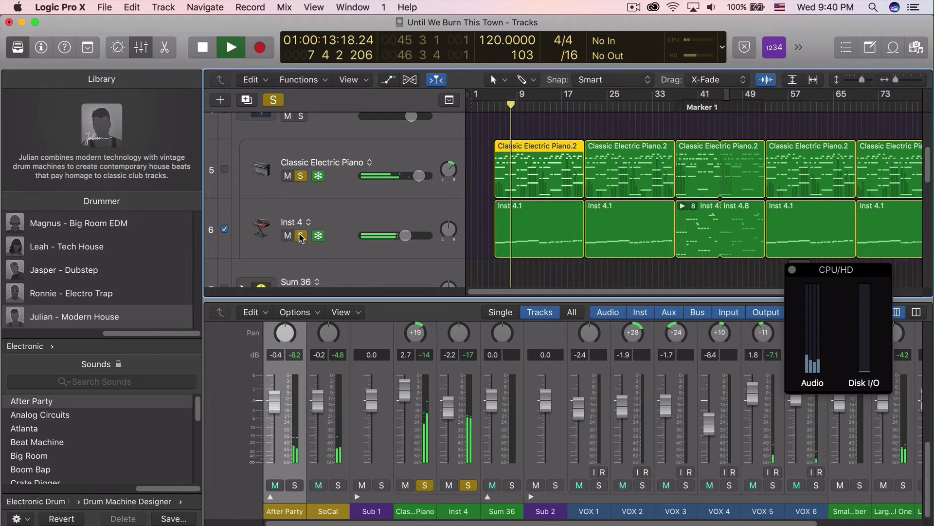
pyautogui.click(301, 236)
pyautogui.click(301, 235)
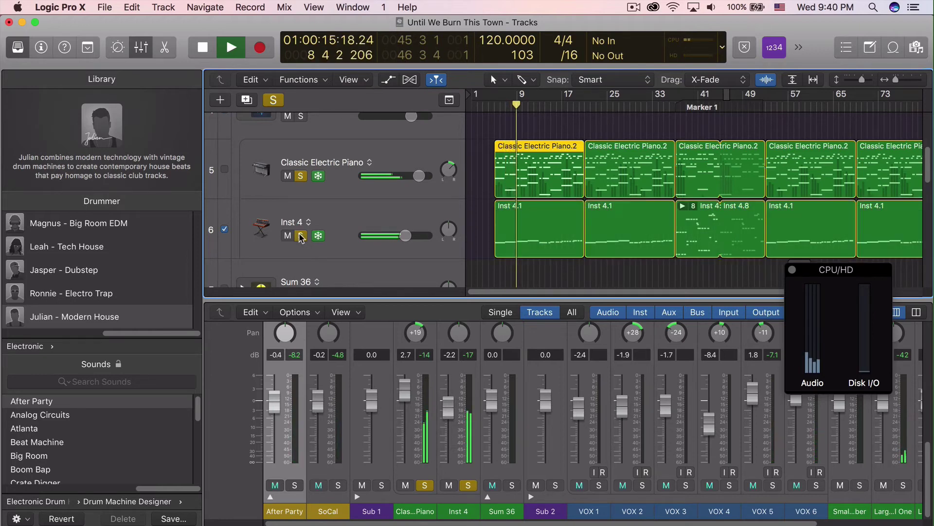
pyautogui.press('space')
pyautogui.press('space')
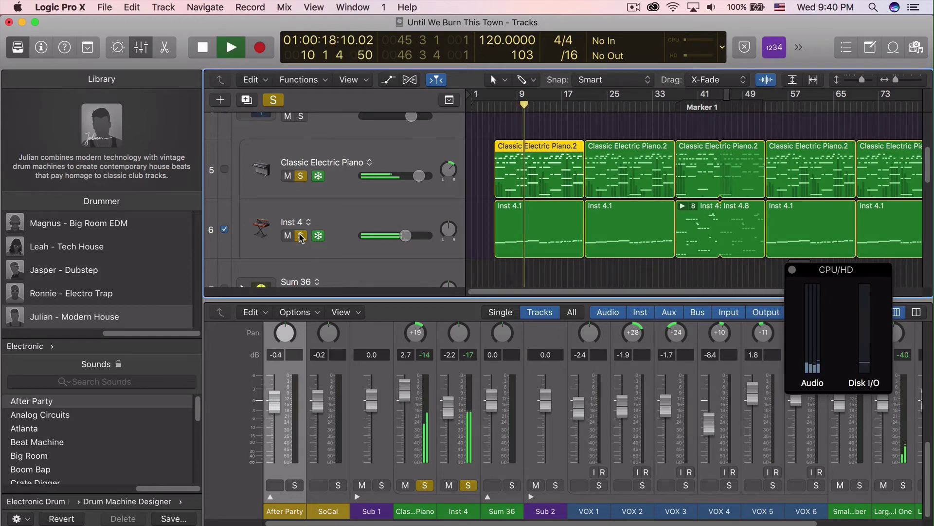
pyautogui.press('space')
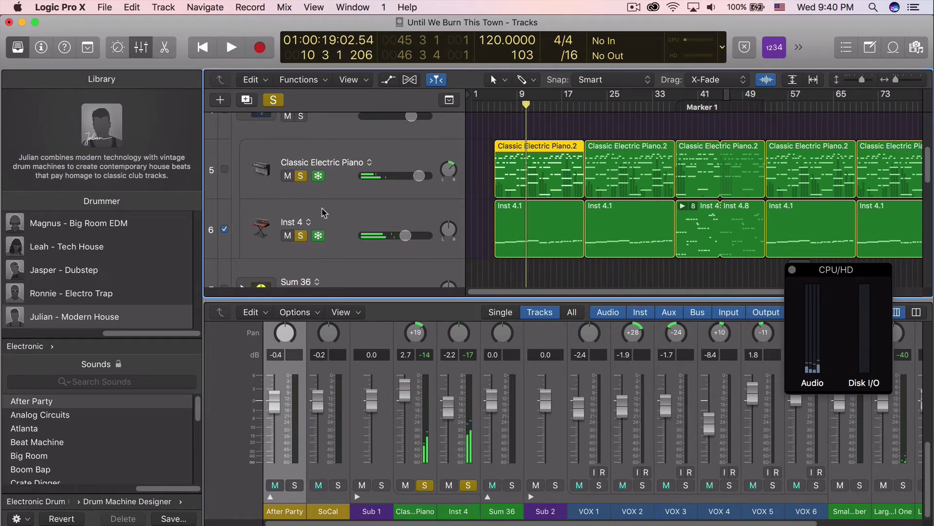
# Replace the Library with the Inspector and collapse the region parameters to reveal the channel strips.
pyautogui.click(18, 47)
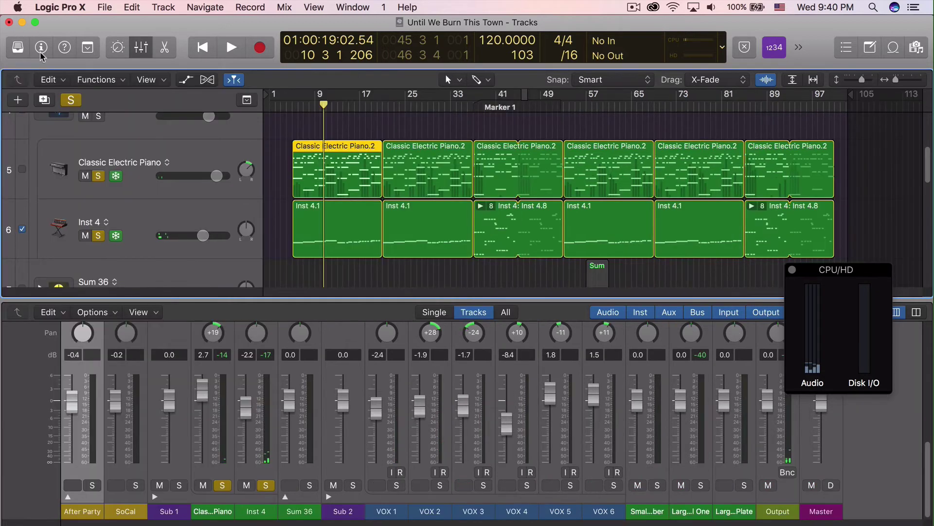
pyautogui.click(41, 48)
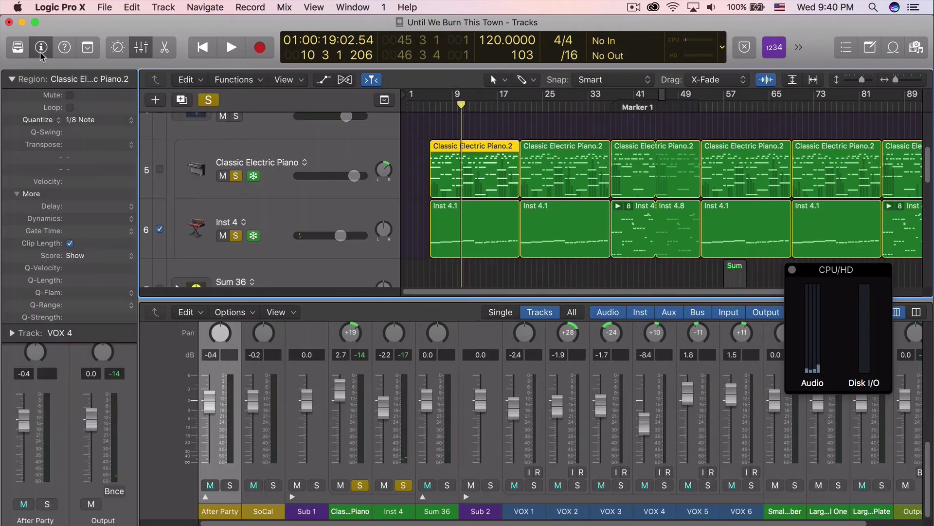
pyautogui.click(11, 79)
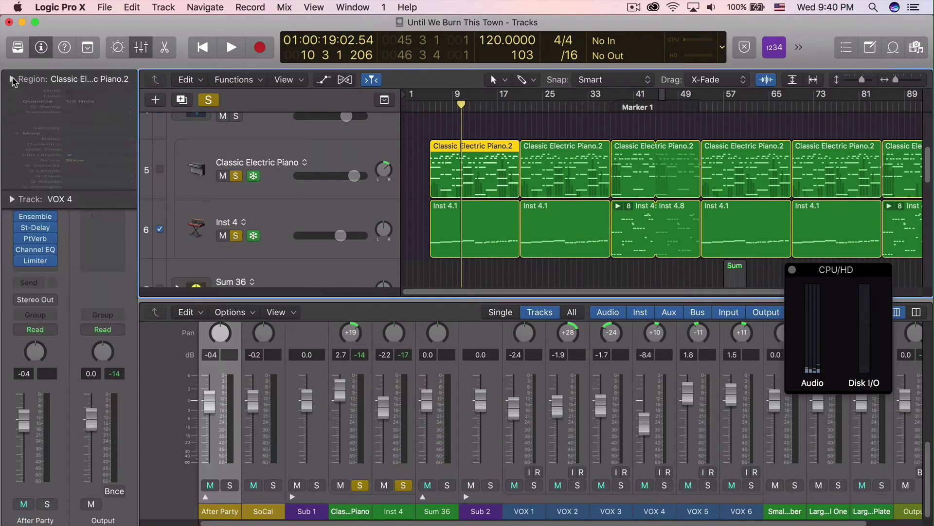
# Try to add a Bus 18 send to the After Party channel strip.
pyautogui.click(40, 285)
pyautogui.moveTo(46, 339)
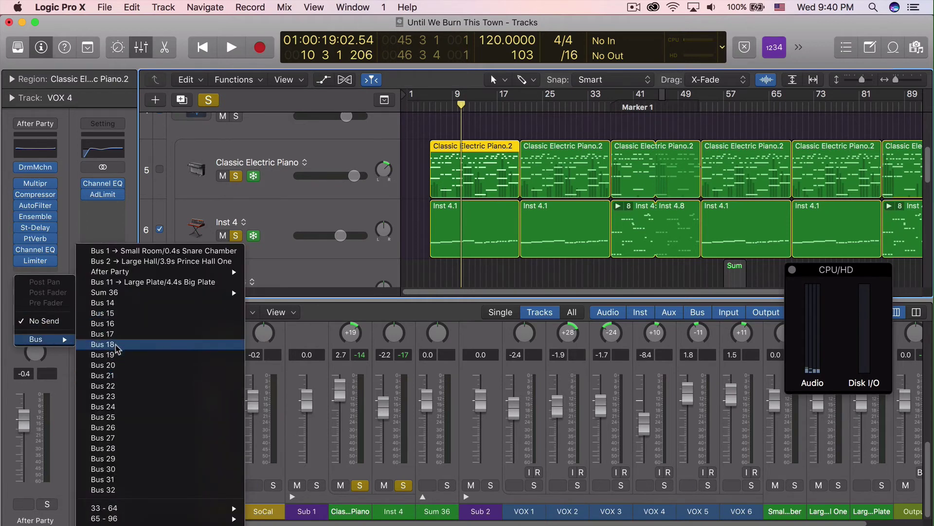
pyautogui.click(117, 345)
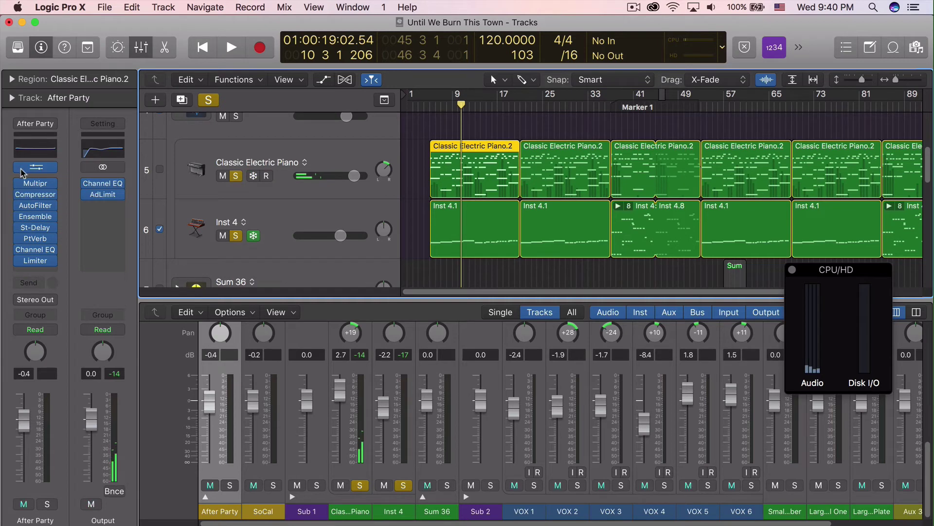
pyautogui.click(34, 178)
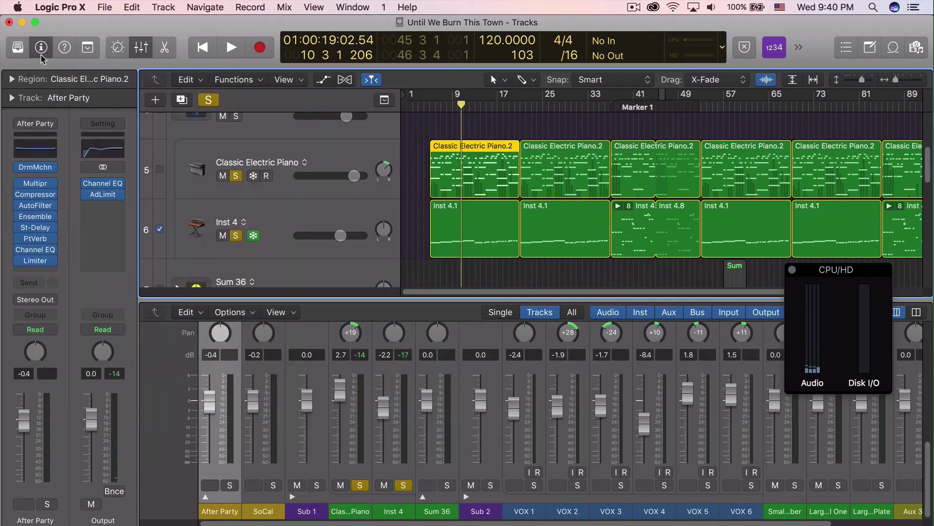
pyautogui.click(40, 55)
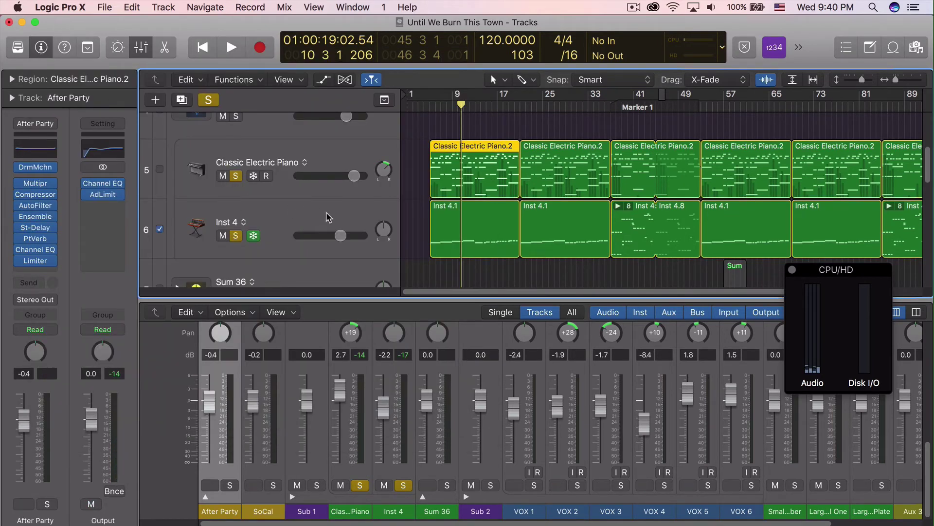
# Select the Inst 4 track and open its Channel EQ to examine the settings, closing the plug-in window again.
pyautogui.scroll(-2, 316, 205)
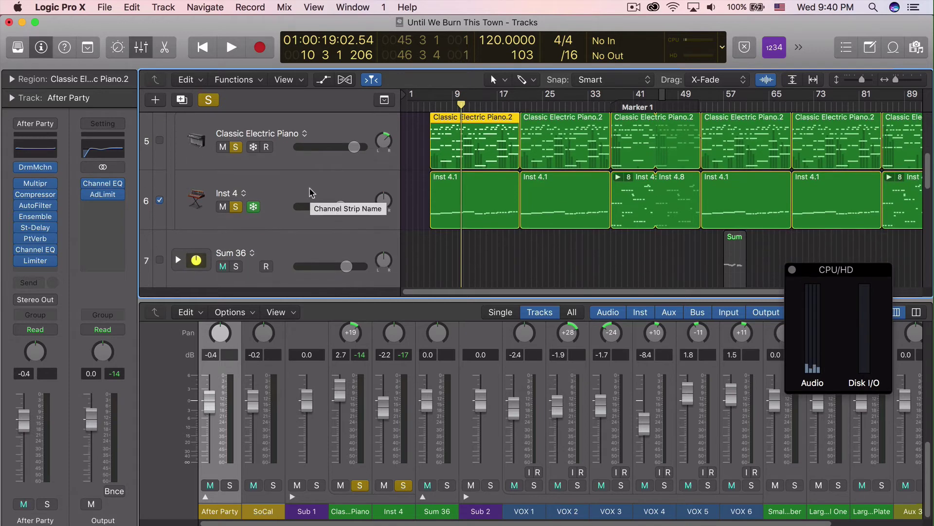
pyautogui.click(314, 197)
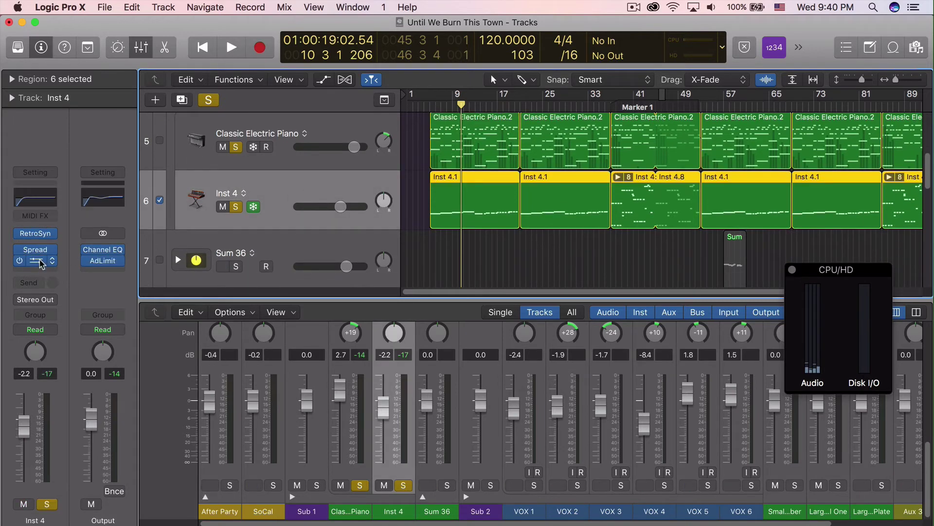
pyautogui.moveTo(39, 236)
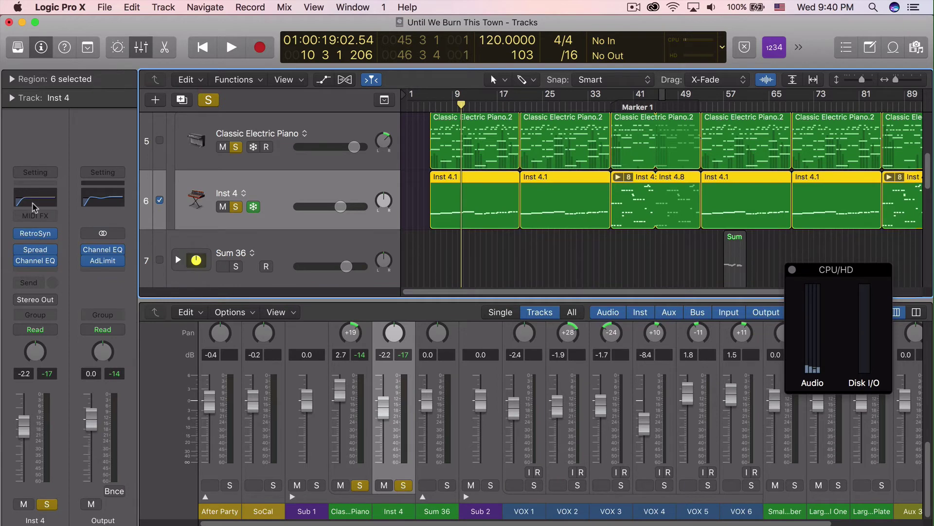
pyautogui.click(35, 261)
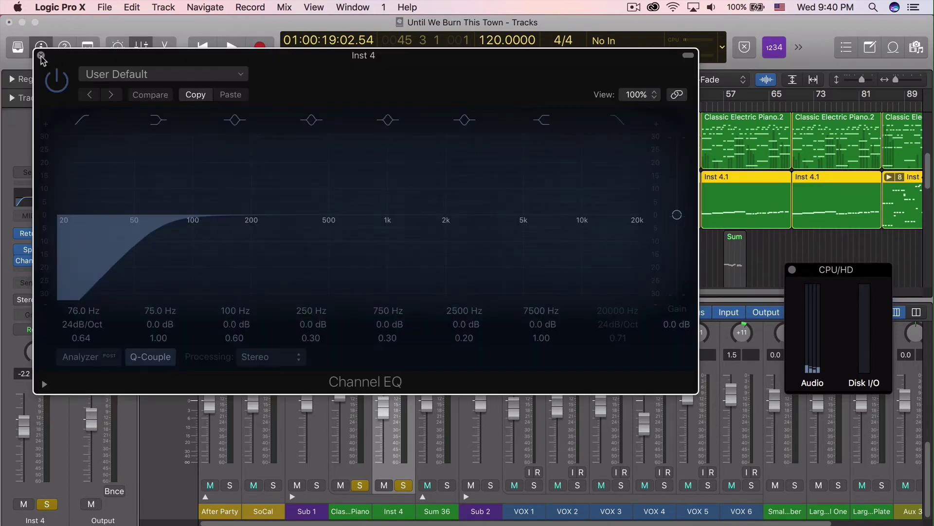
pyautogui.click(41, 55)
# Lower the Inst 4 volume fader to about -3.6 dB and turn off Freeze on the track.
pyautogui.moveTo(35, 351); pyautogui.dragTo(35, 356)
pyautogui.moveTo(23, 426); pyautogui.dragTo(23, 431)
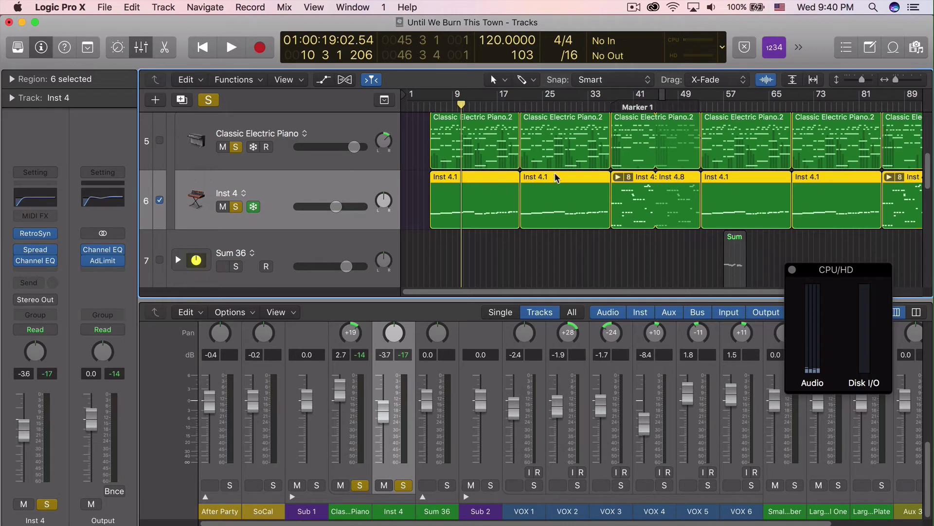
pyautogui.scroll(2, 422, 174)
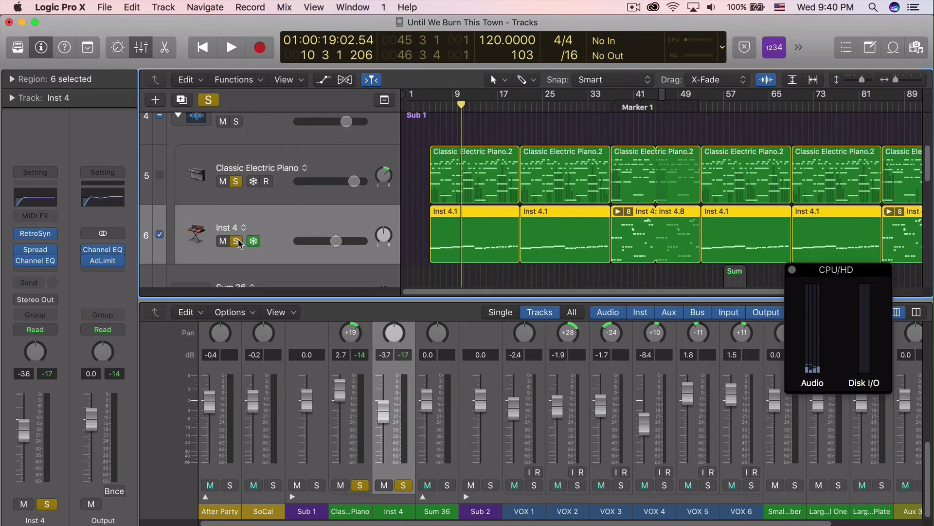
pyautogui.click(253, 241)
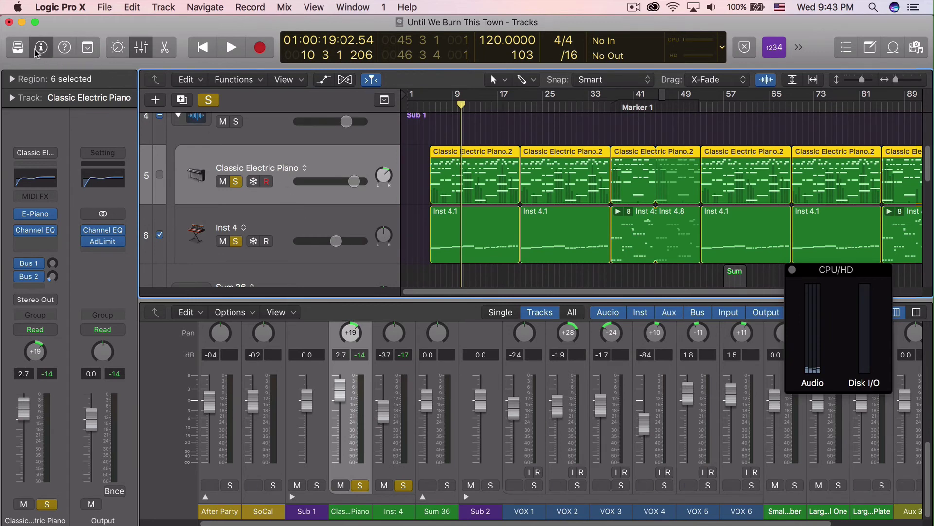
# Expand the Classic Electric Piano track parameters and switch Freeze Mode between Source Only and Pre Fader, leaving it on Pre Fader.
pyautogui.click(11, 99)
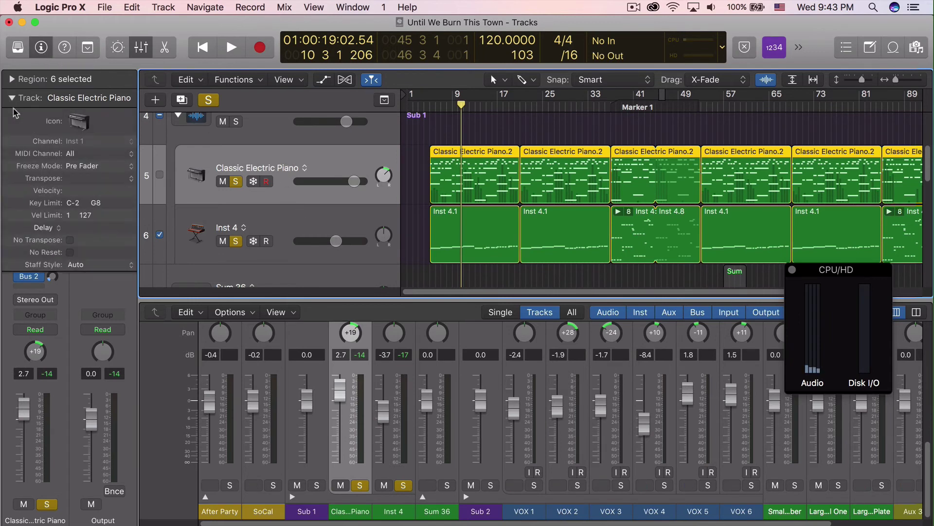
pyautogui.click(82, 167)
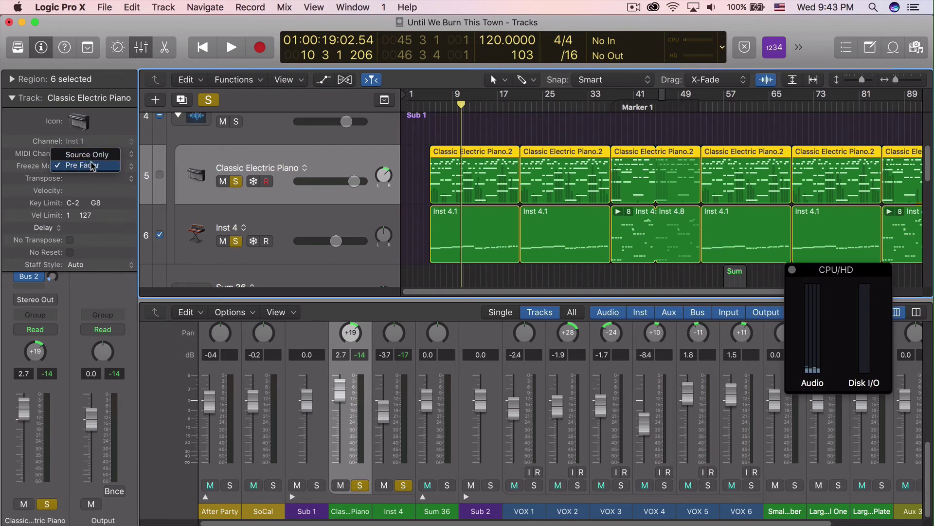
pyautogui.click(100, 157)
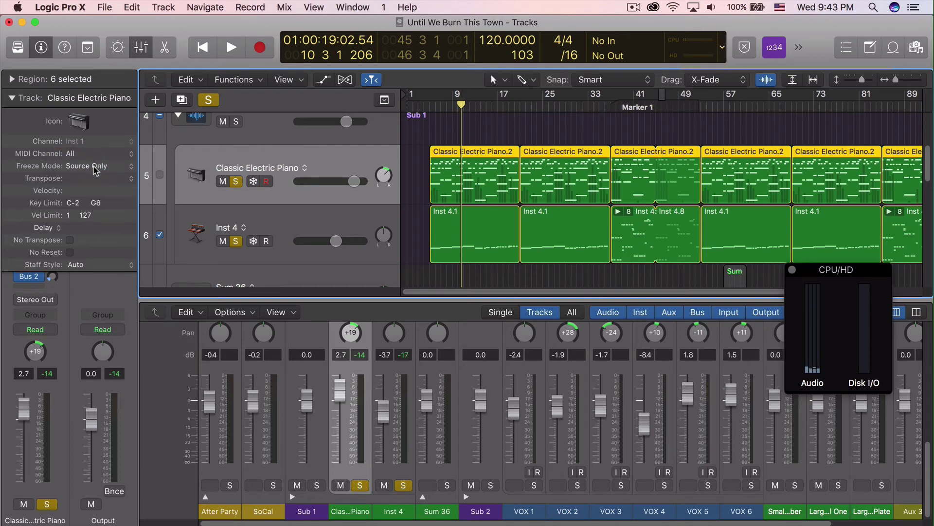
pyautogui.click(96, 168)
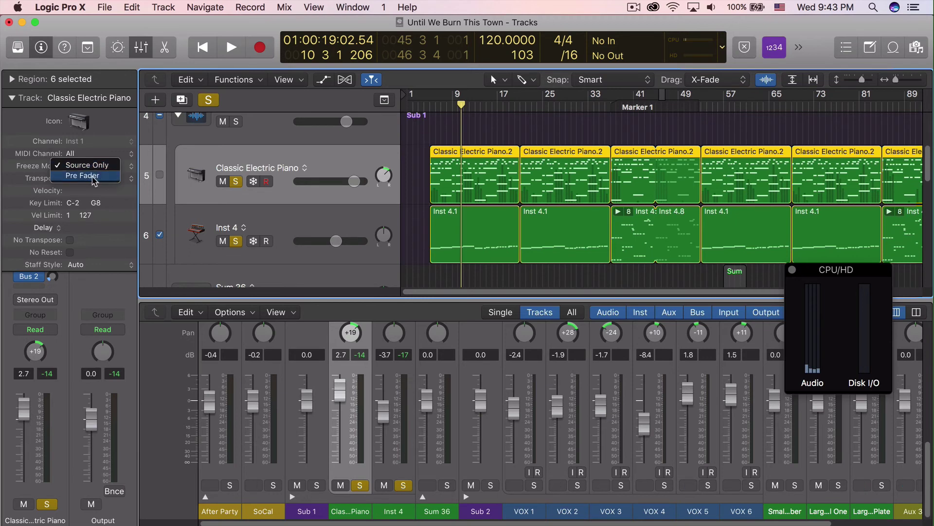
pyautogui.click(92, 176)
pyautogui.click(100, 166)
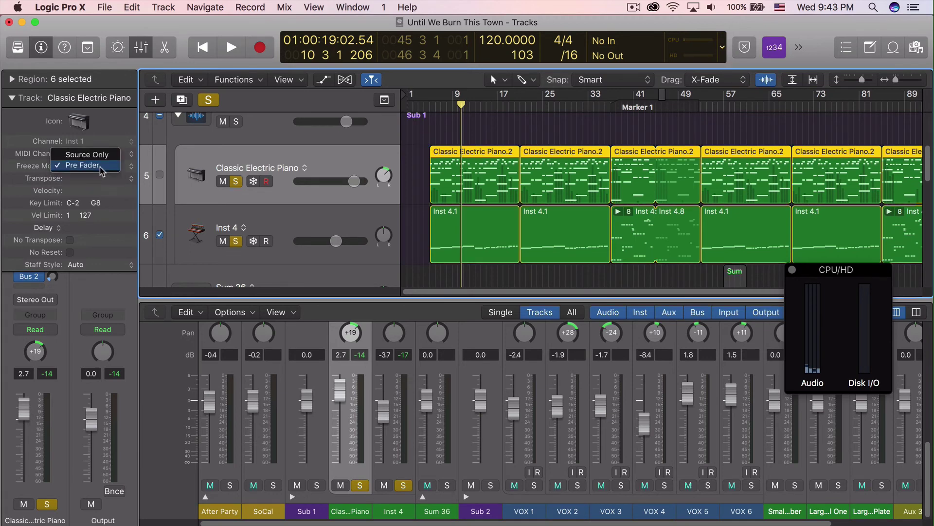
pyautogui.click(93, 155)
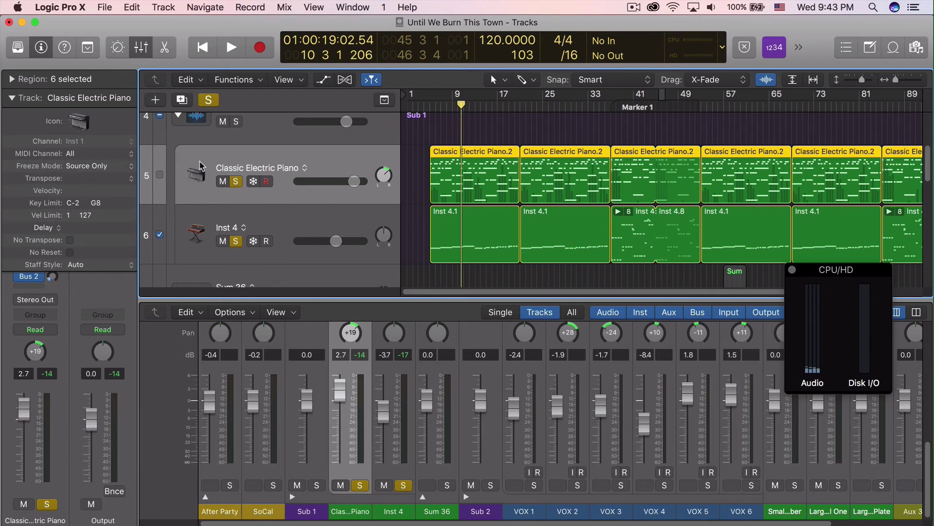
pyautogui.click(92, 169)
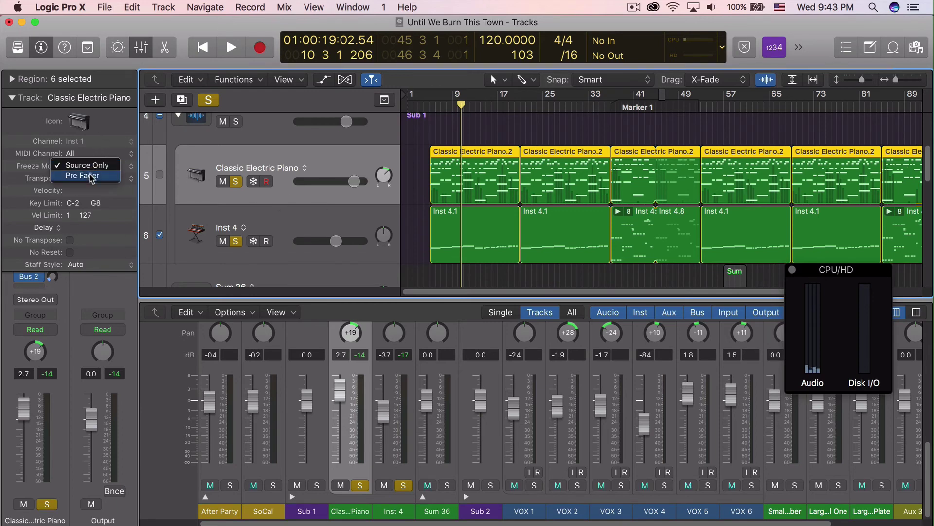
pyautogui.click(90, 178)
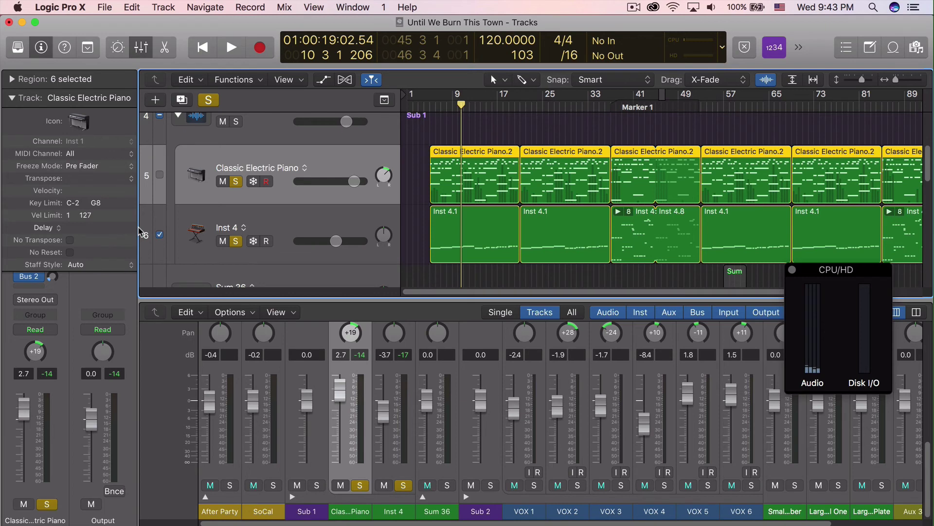